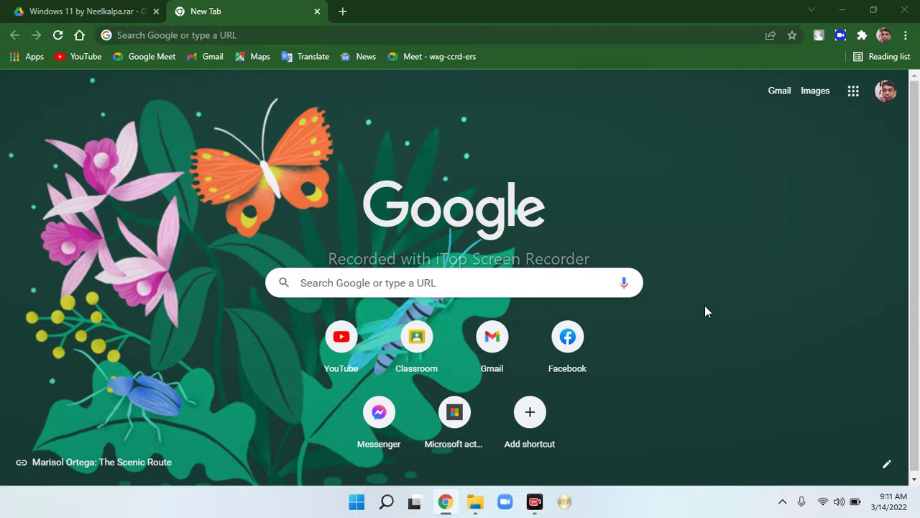
# Step: View the Google Drive page of the Windows 11 .rar archive and return to the blank browser tab
pyautogui.click(108, 10)
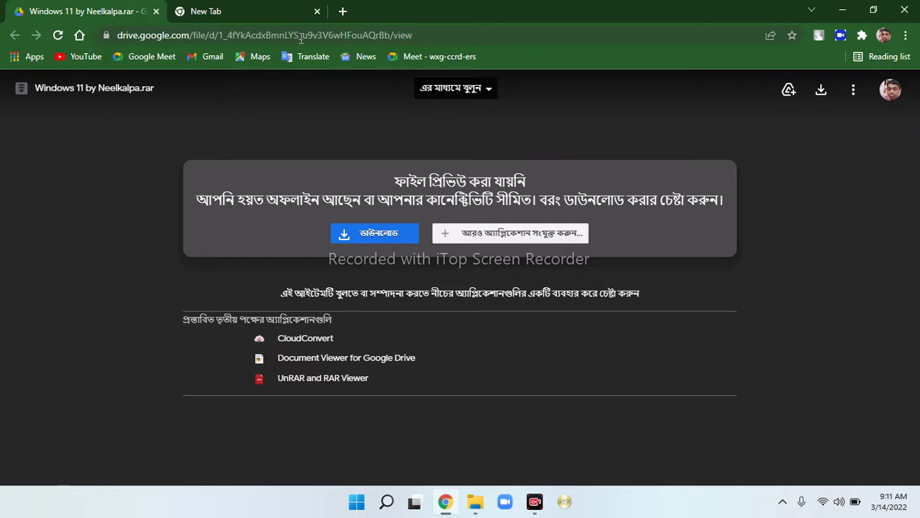
pyautogui.click(295, 10)
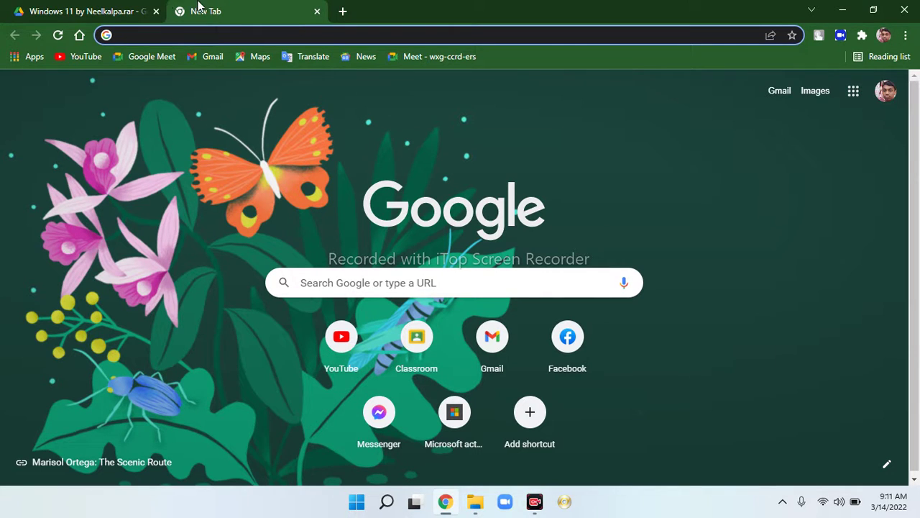
pyautogui.click(103, 7)
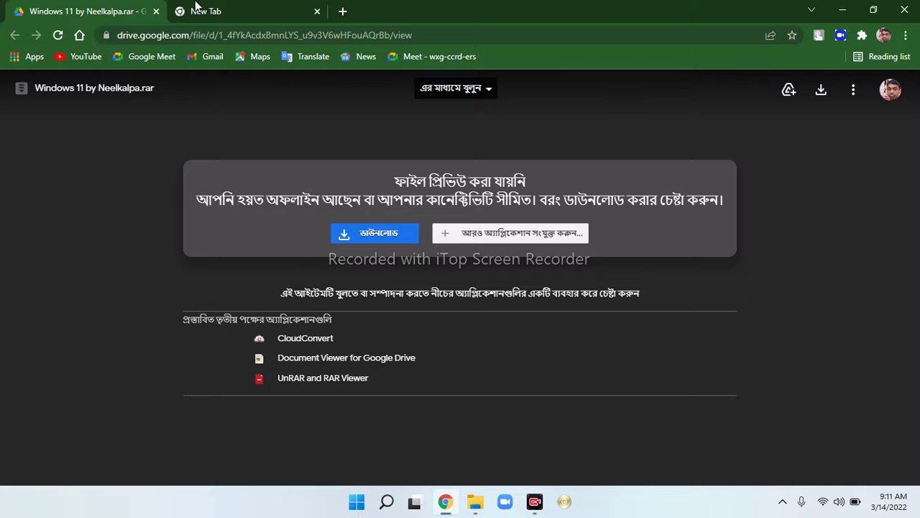
pyautogui.click(196, 7)
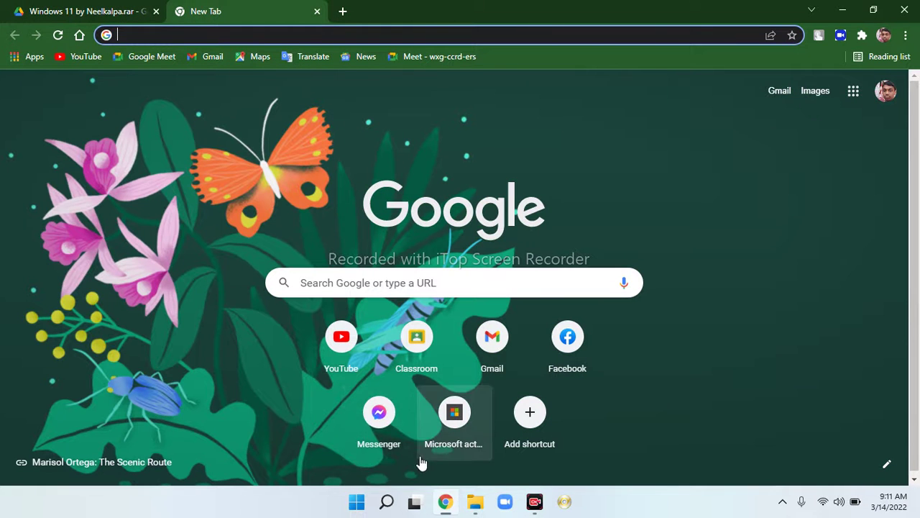
# Step: Locate Drive_D.iso in the Downloads folder using File Explorer, and return to the browser
pyautogui.click(475, 503)
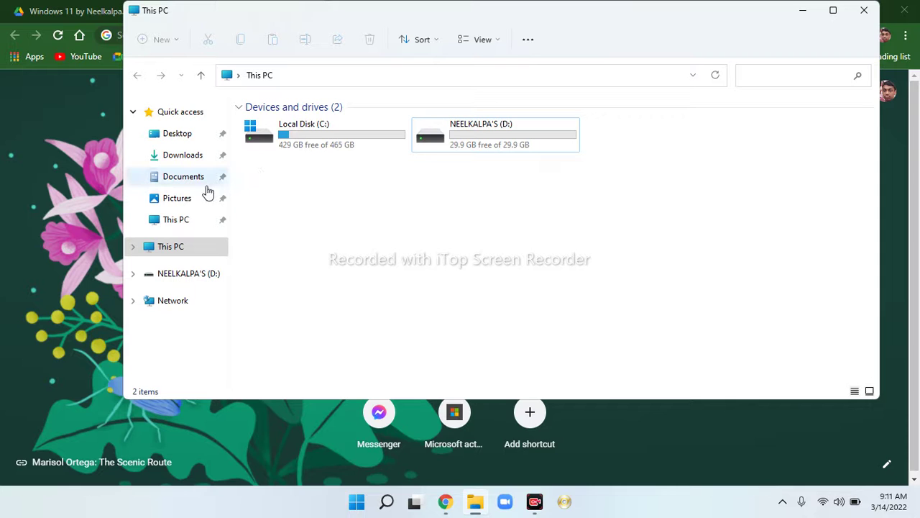
pyautogui.click(200, 161)
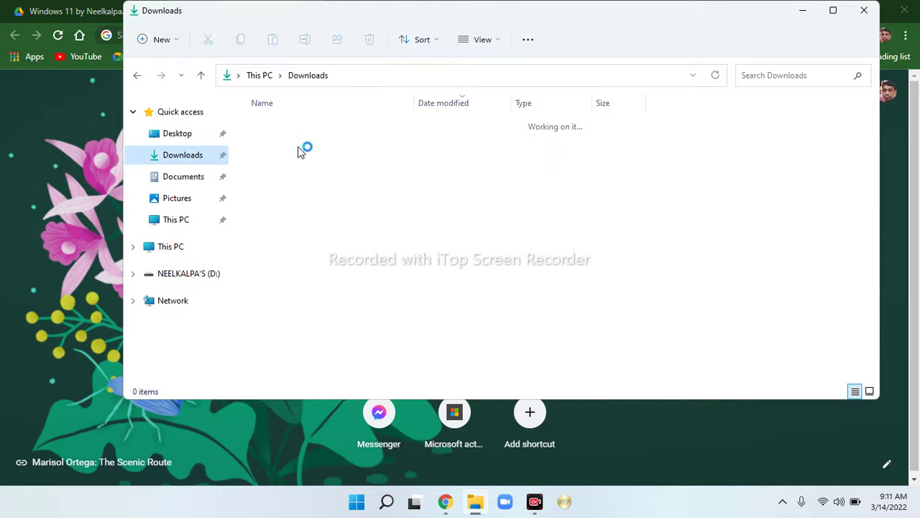
pyautogui.click(329, 188)
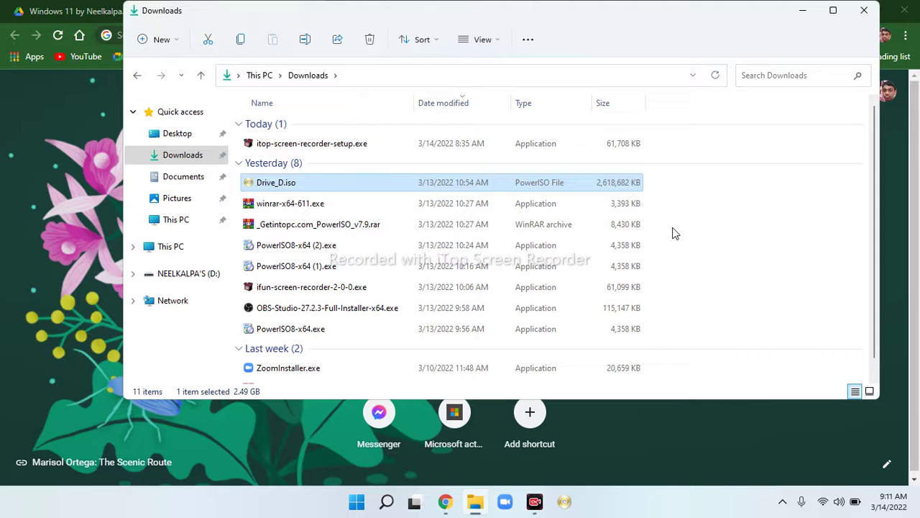
pyautogui.scroll(-1, 302, 315)
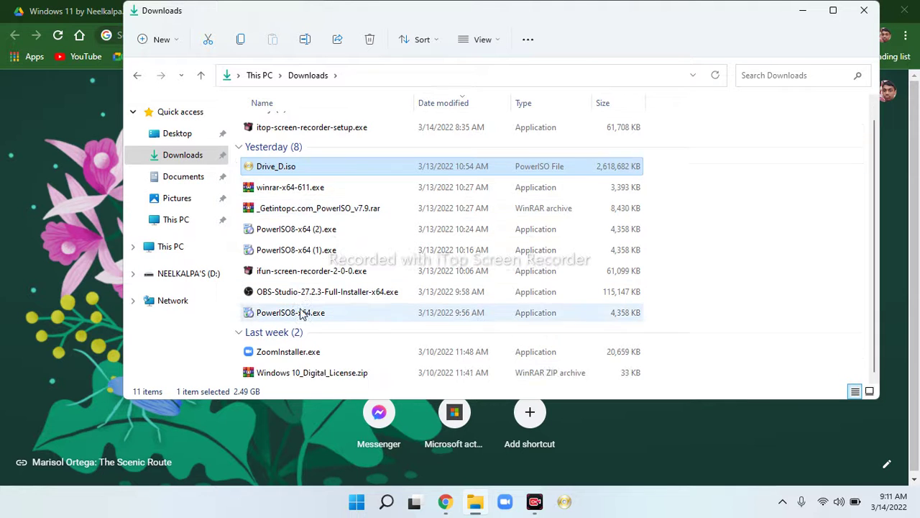
pyautogui.click(0, 245)
# Step: Search the web for "rufus download" and open the rufus.ie website
pyautogui.click(194, 35)
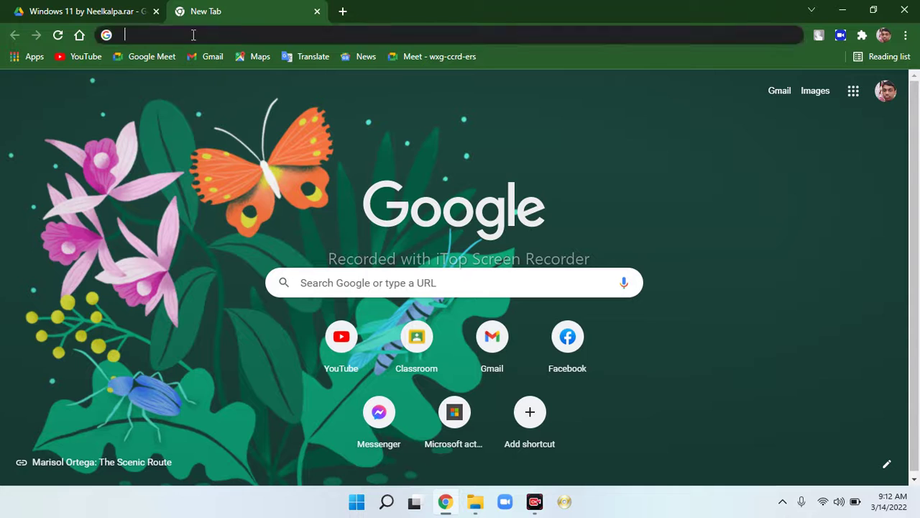
pyautogui.write('rufus')
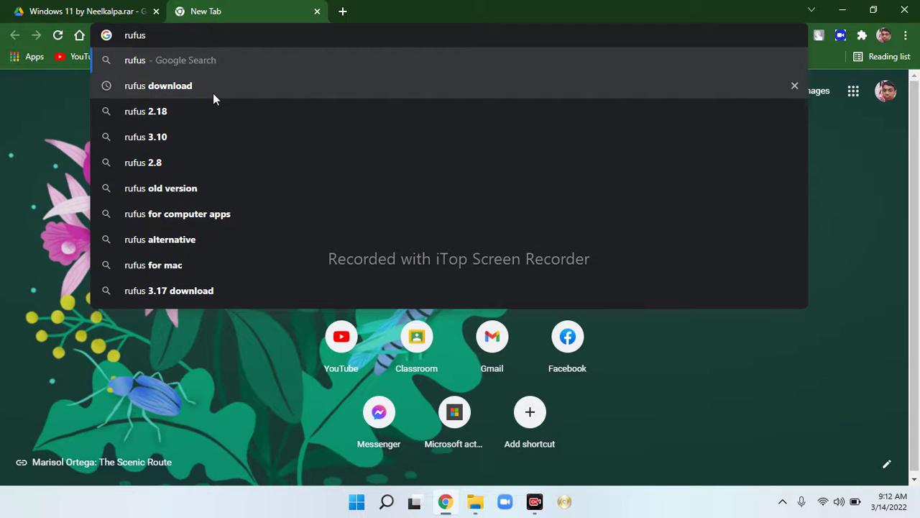
pyautogui.press('Down')
pyautogui.click(212, 93)
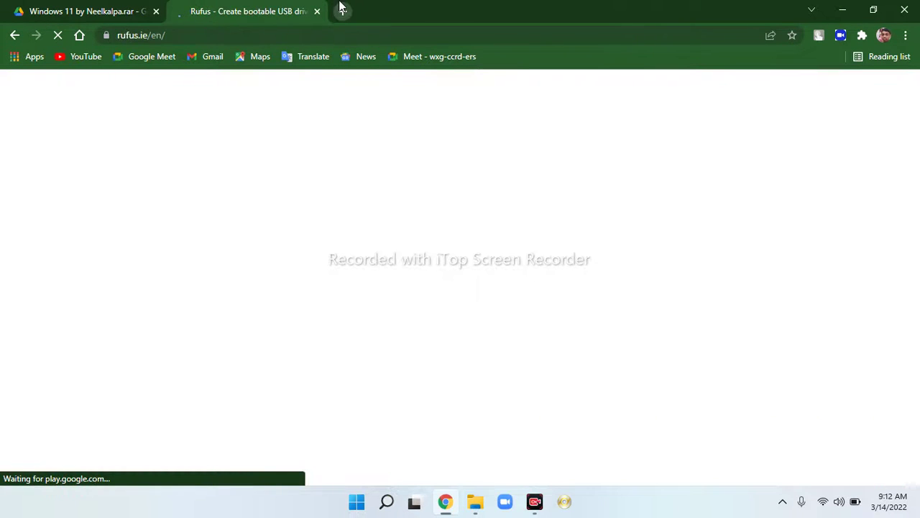
# Step: Download the standard Rufus 3.18 build from the Download section of the page
pyautogui.scroll(-4, 332, 199)
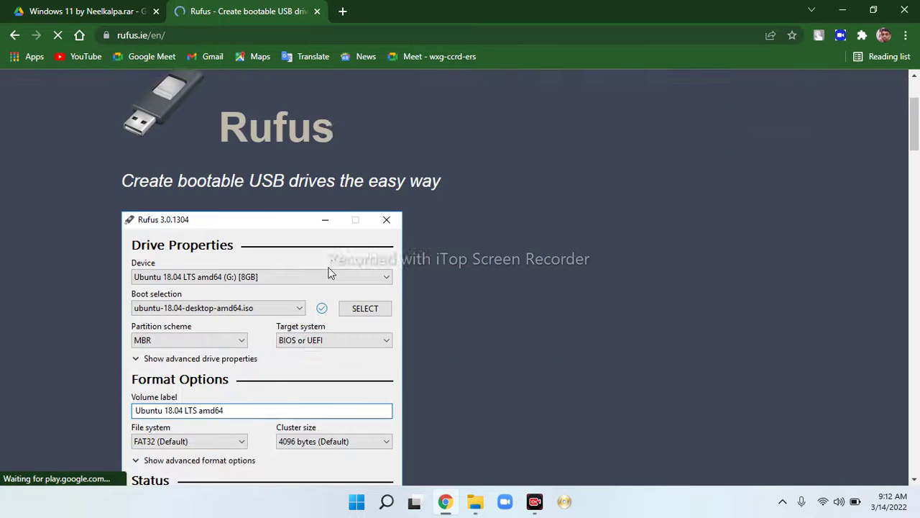
pyautogui.scroll(-6, 329, 270)
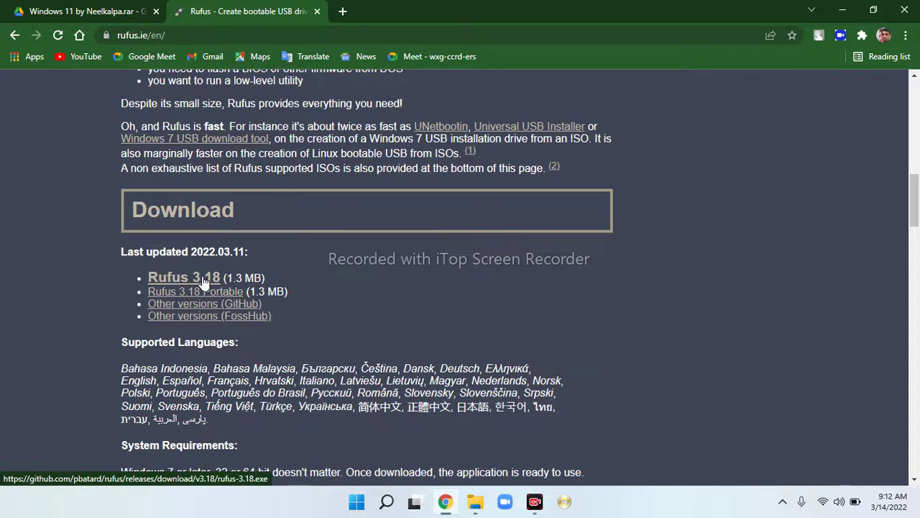
pyautogui.click(205, 282)
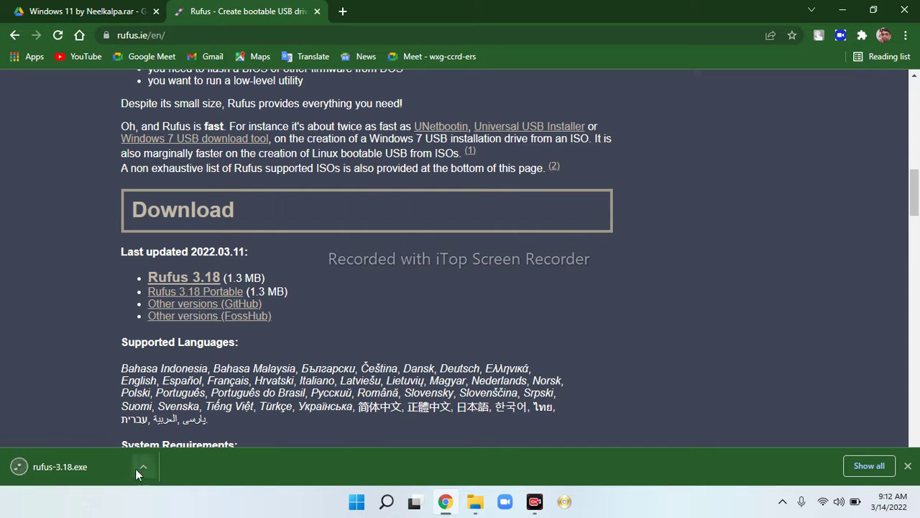
# Step: Run the downloaded rufus-3.18.exe and decline online checks for application updates
pyautogui.click(106, 464)
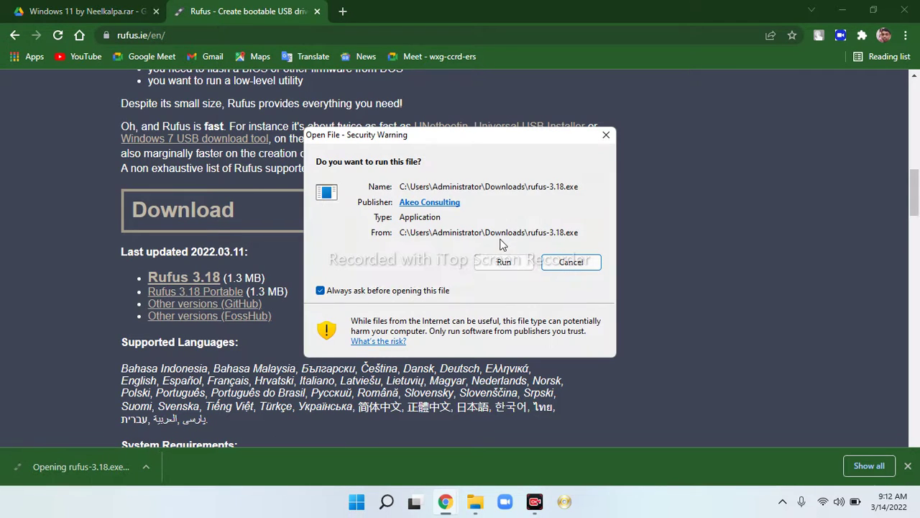
pyautogui.click(512, 263)
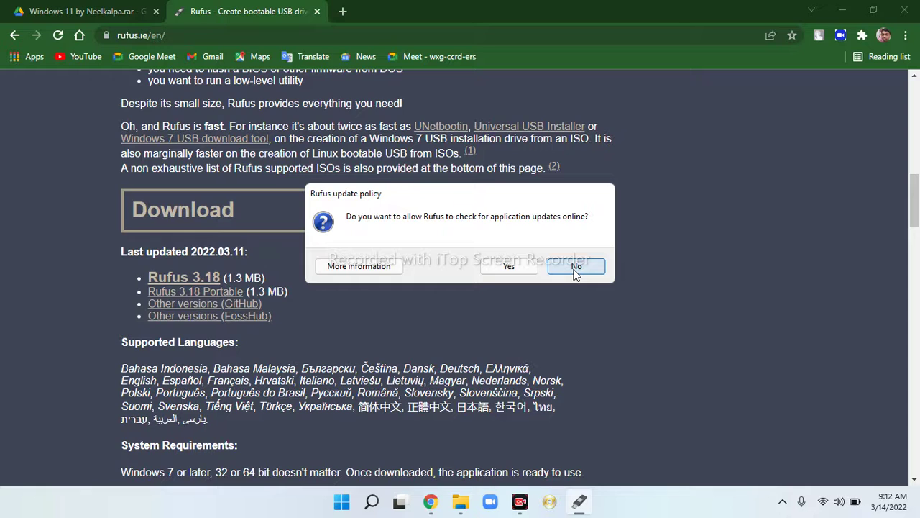
pyautogui.click(576, 268)
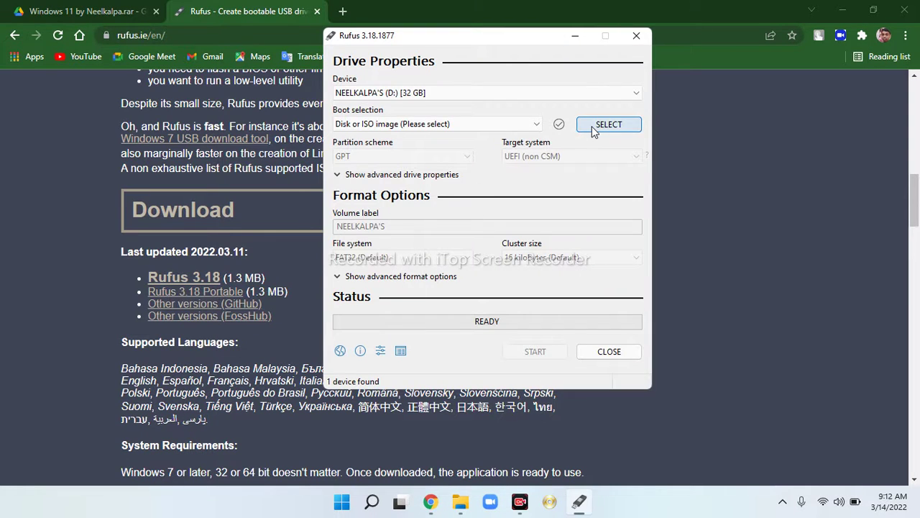
# Step: Load Drive_D.iso from the Downloads folder as the boot image in Rufus
pyautogui.click(594, 128)
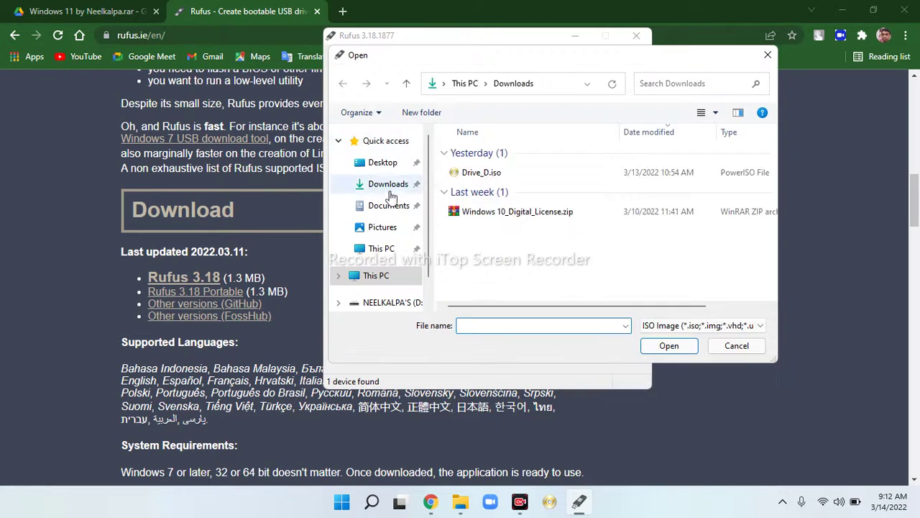
pyautogui.click(392, 185)
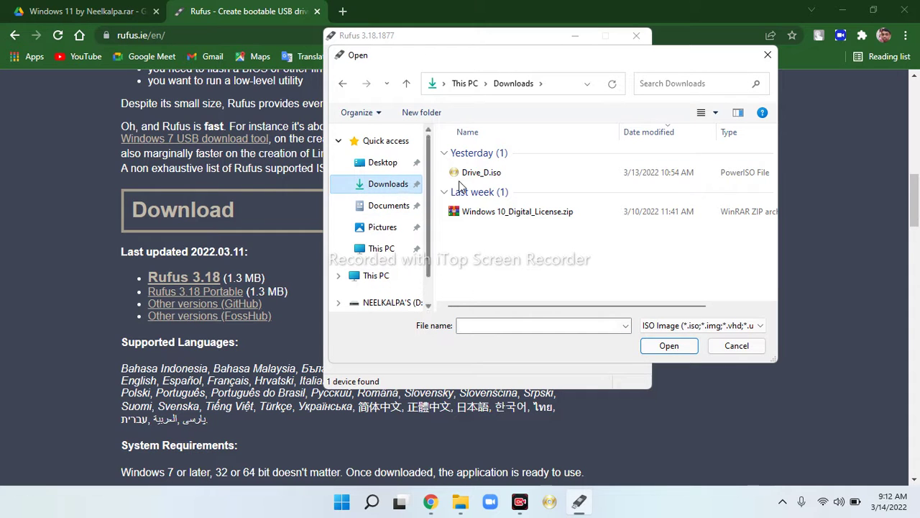
pyautogui.doubleClick(532, 180)
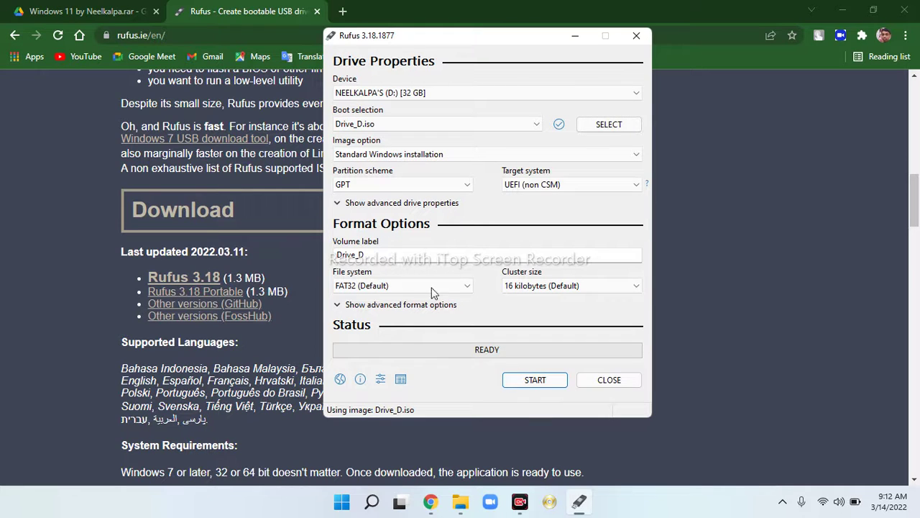
# Step: Keep the GPT partition scheme, start writing the image to the 32 GB drive (D:), and accept erasing all its data
pyautogui.click(439, 183)
pyautogui.click(439, 183)
pyautogui.click(532, 383)
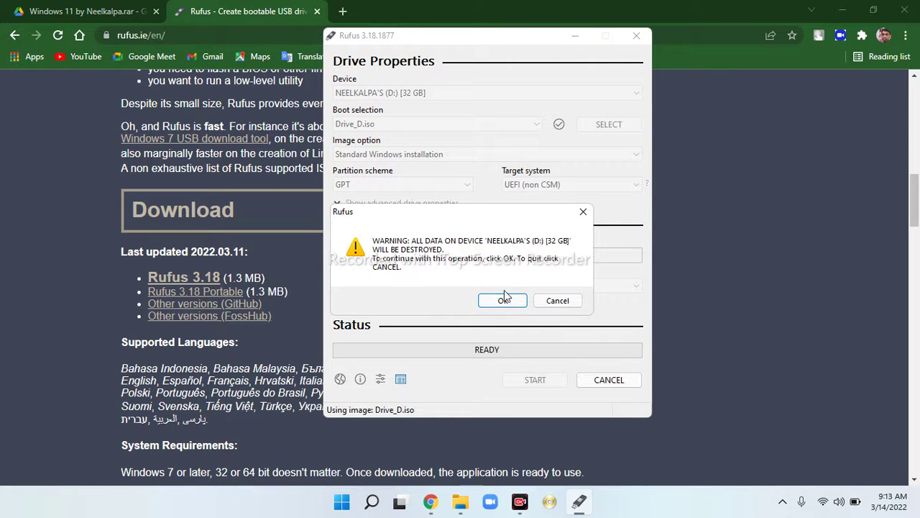
pyautogui.click(504, 301)
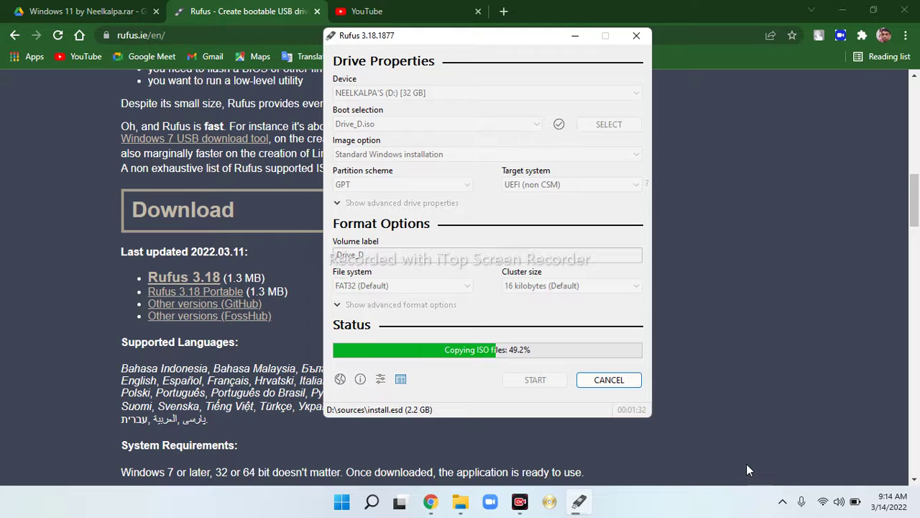
# Step: Return to the Windows 11 archive in Google Drive, request its download up to the virus-scan page, and dismiss the translation popup
pyautogui.click(142, 7)
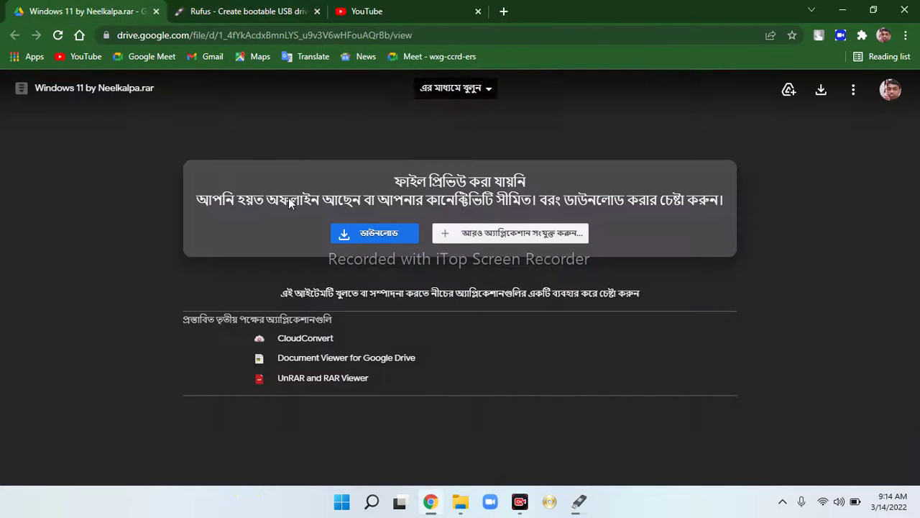
pyautogui.click(373, 239)
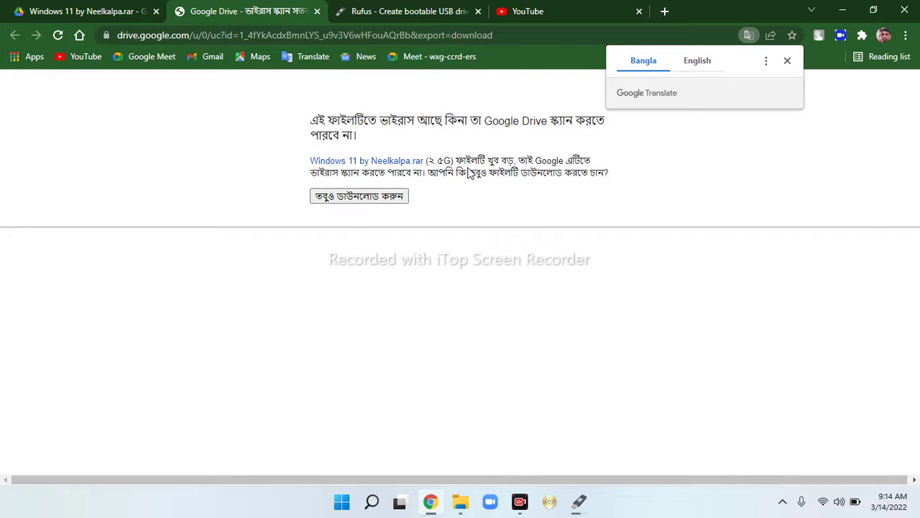
pyautogui.click(788, 61)
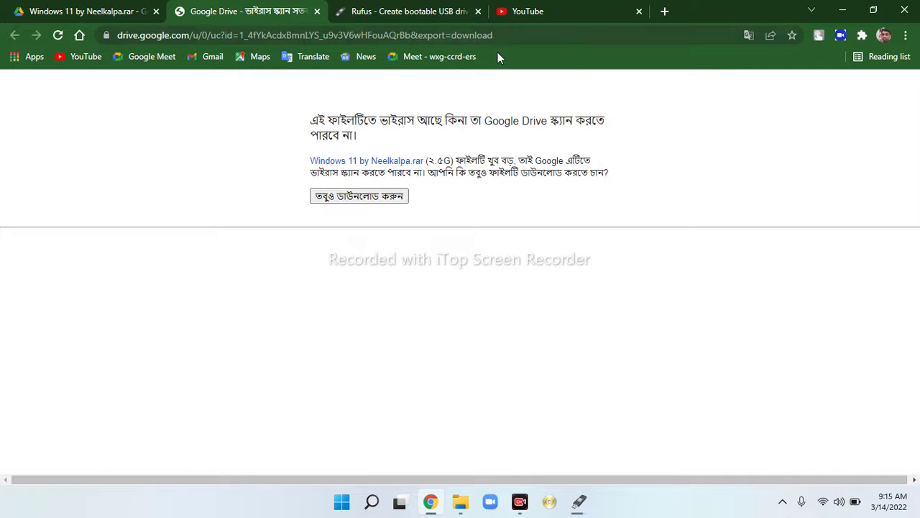
# Step: Check the image-writing status in Rufus and show the desktop
pyautogui.click(572, 507)
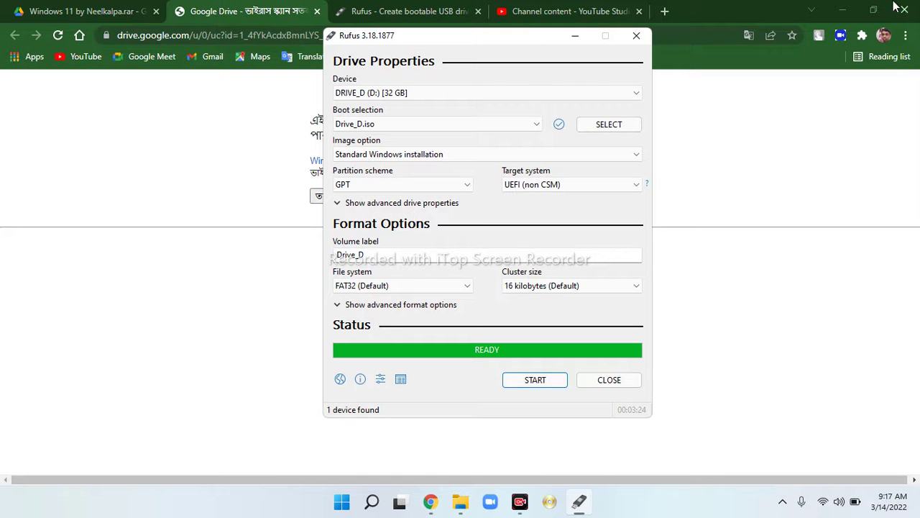
pyautogui.click(919, 513)
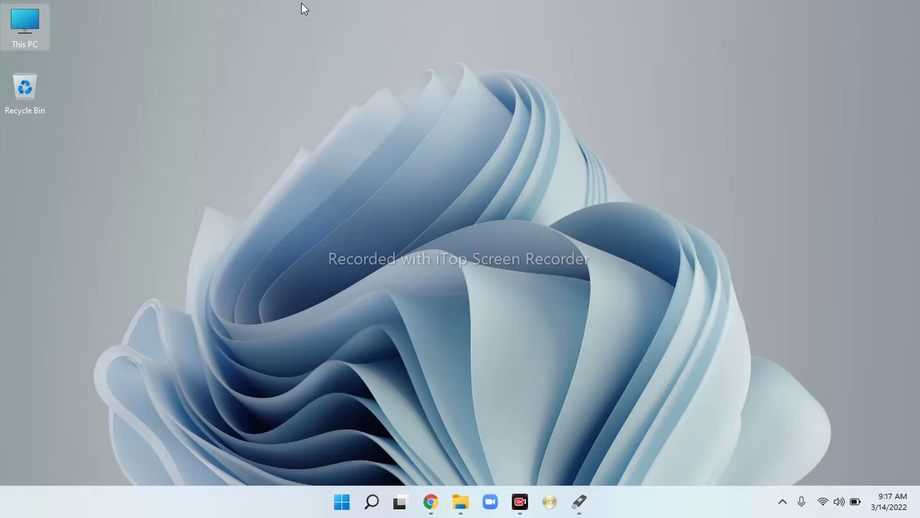
# Step: Review the computer's device specifications in the properties of This PC and close Settings
pyautogui.rightClick(29, 20)
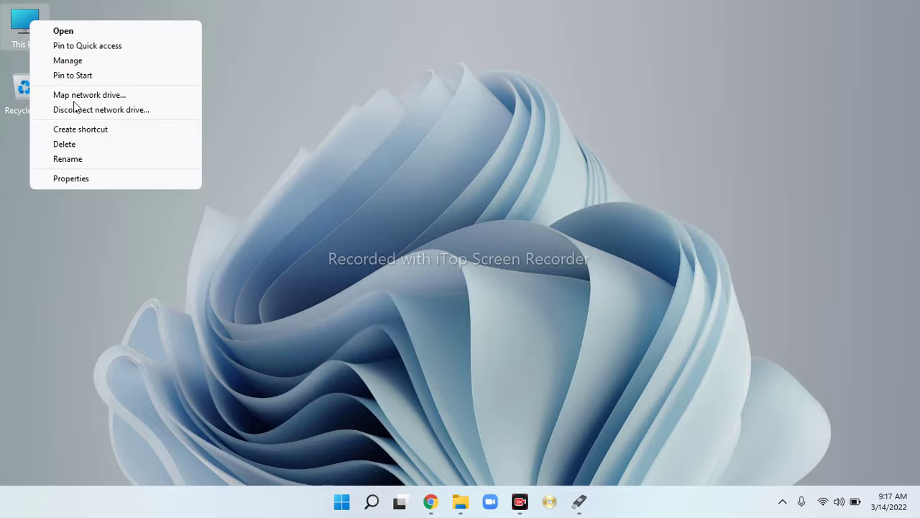
pyautogui.click(83, 178)
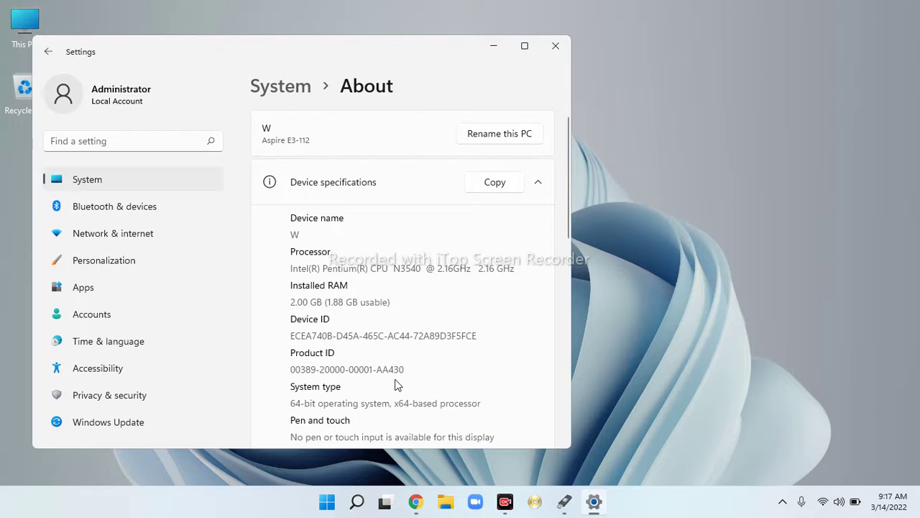
pyautogui.scroll(-5, 395, 379)
pyautogui.scroll(3, 394, 379)
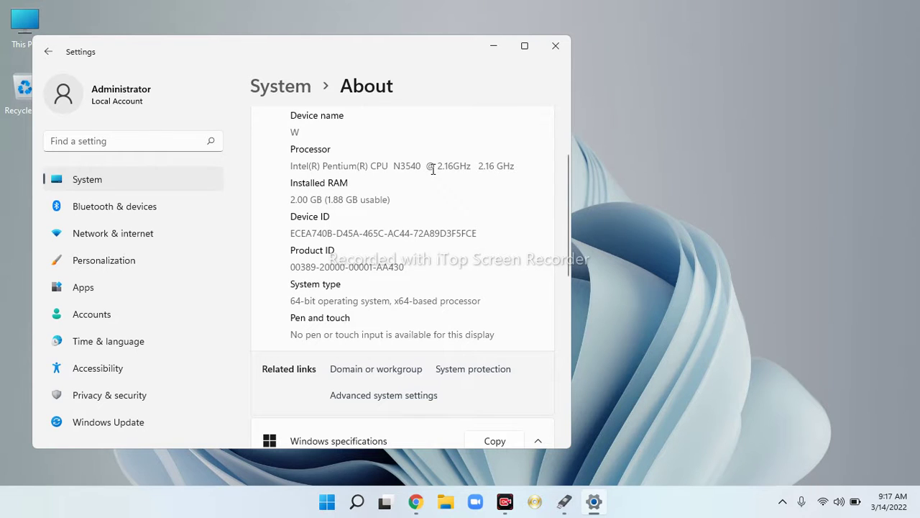
pyautogui.click(554, 47)
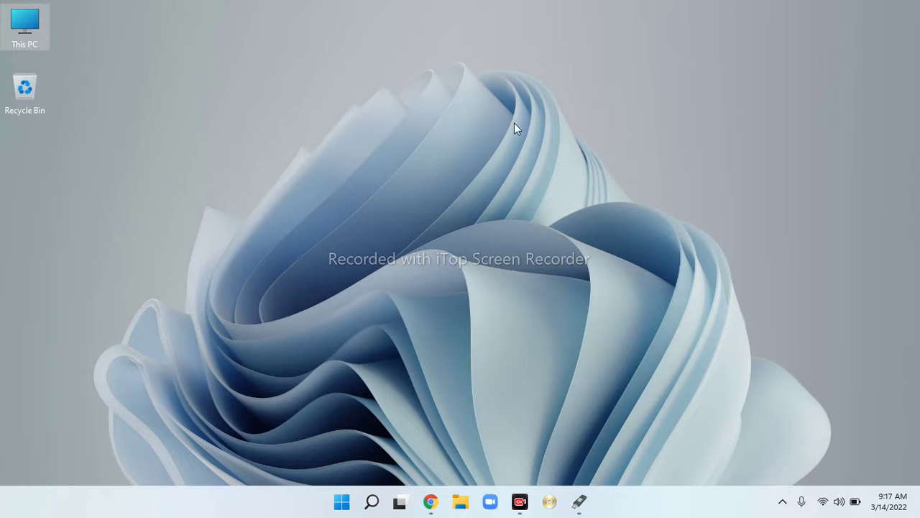